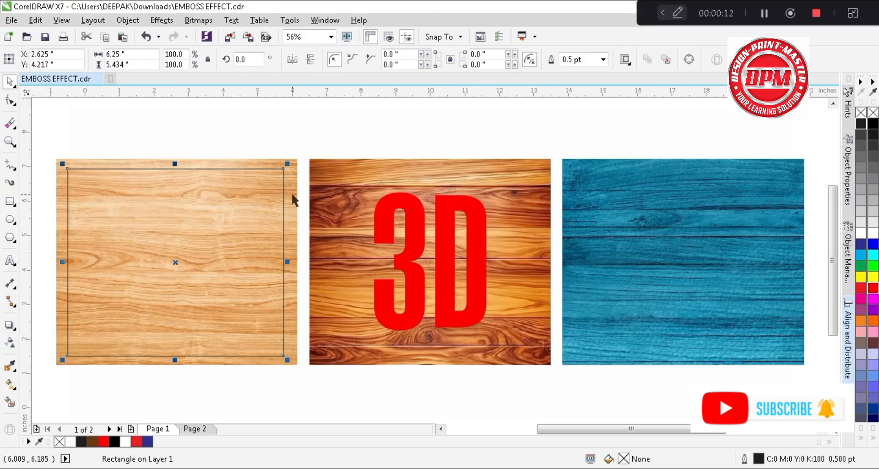
Center the rectangle on the light wood panel and fill it black with no outline
shift+click(292, 200)
click(249, 126)
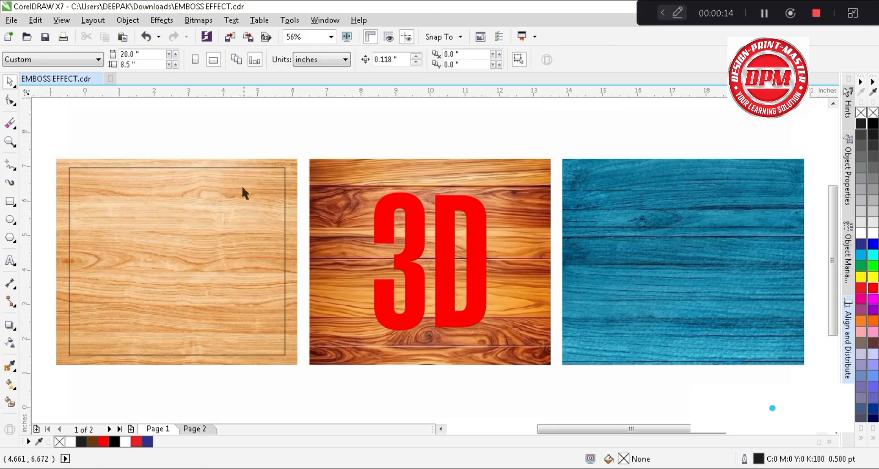
click(236, 195)
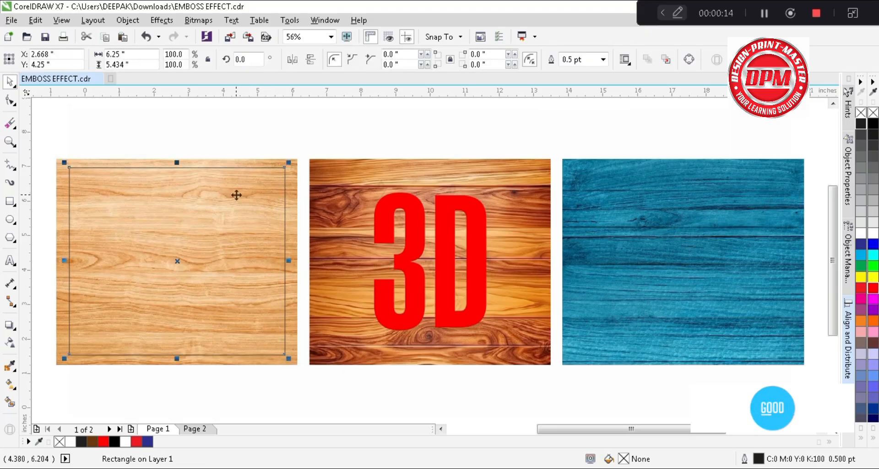
click(872, 121)
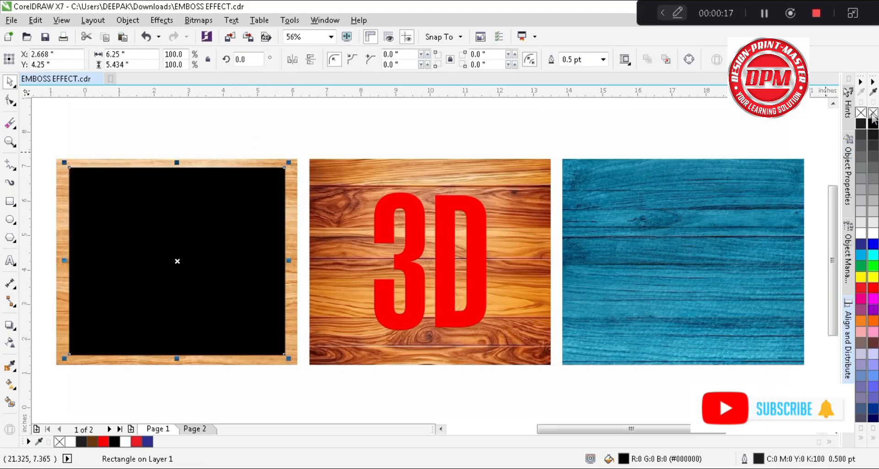
click(492, 121)
Copy the red 3D lettering from the middle panel and center the copy on the black rectangle
drag(417, 217, 315, 206)
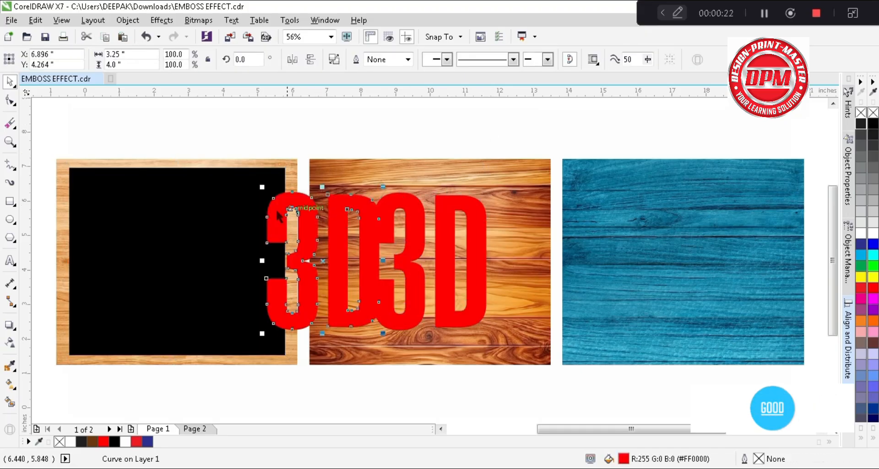
shift+click(226, 258)
key(c)
key(e)
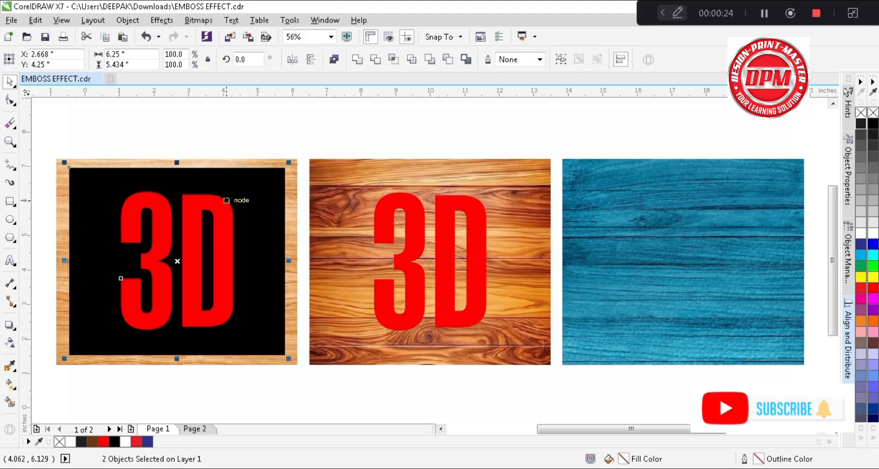
click(230, 149)
Trim the black rectangle with the centered 3D lettering and delete the red lettering copy used for the cut
click(217, 206)
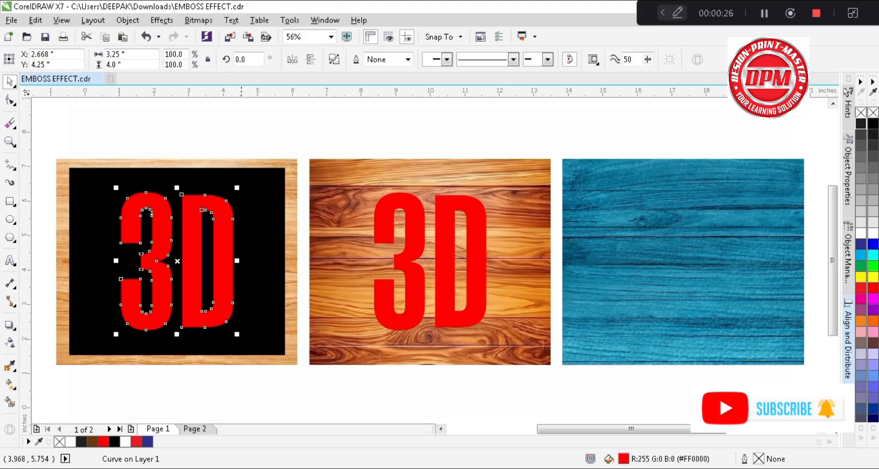
shift+click(268, 195)
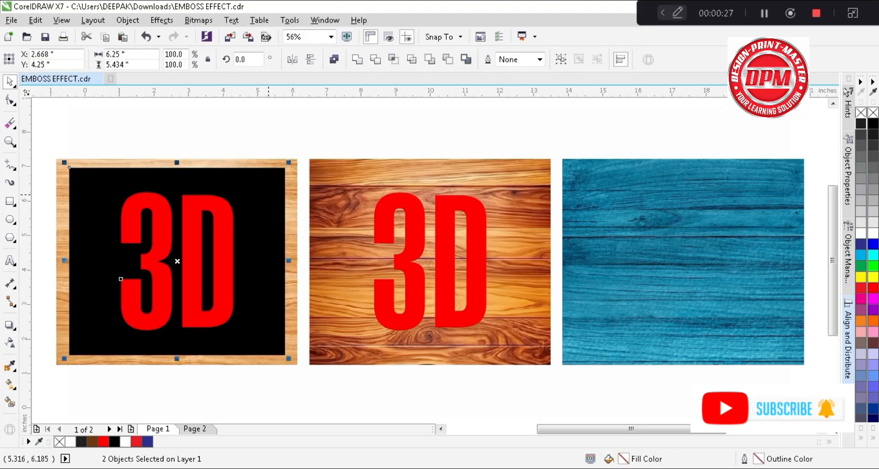
click(377, 64)
click(334, 136)
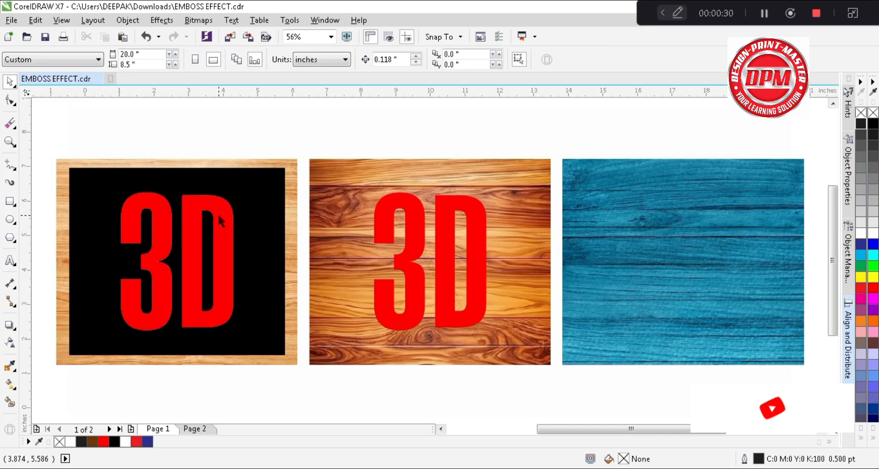
drag(218, 212, 259, 245)
key(Delete)
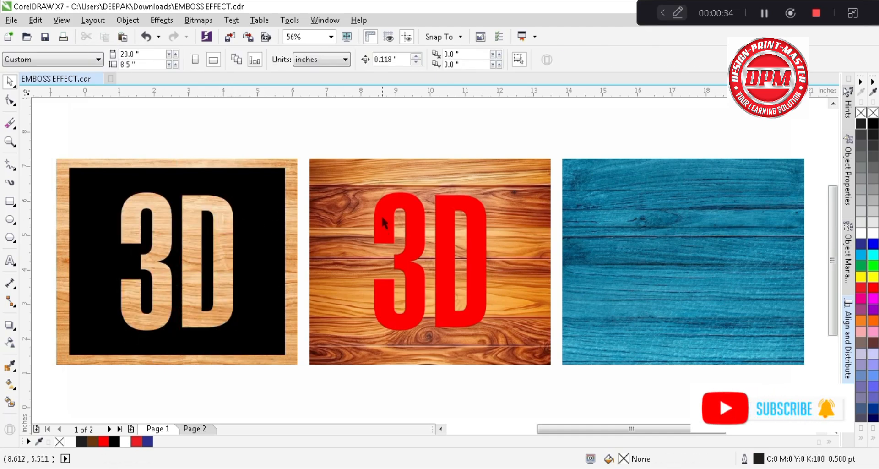
Convert the trimmed black shape to a 300 dpi RGB Color (24-bit) bitmap with anti-aliasing and transparent background
click(453, 213)
click(258, 220)
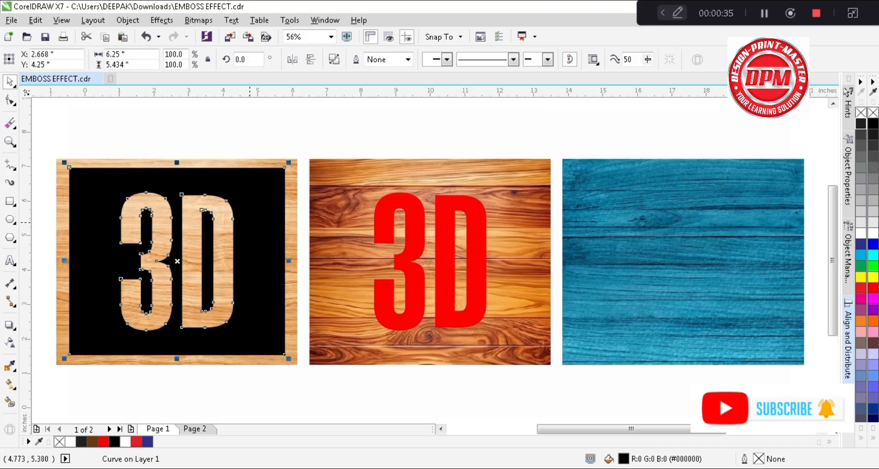
click(198, 20)
click(201, 33)
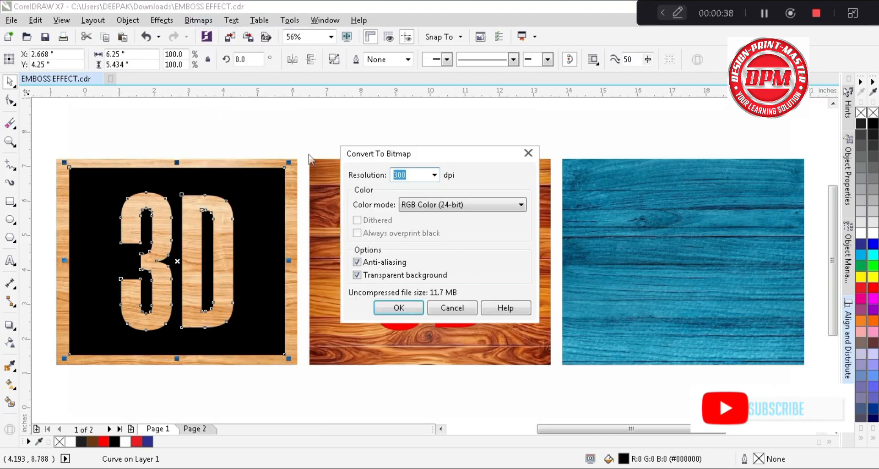
click(398, 307)
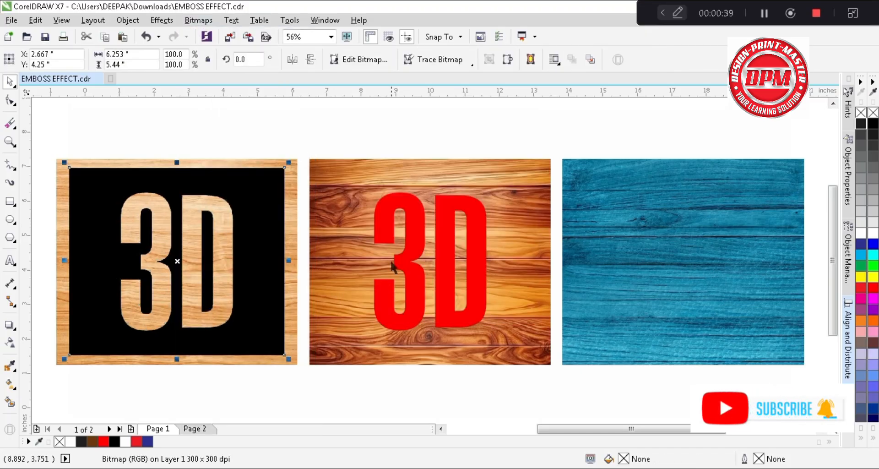
Apply a Gaussian Blur with an 18-pixel radius to the black cutout bitmap
click(198, 20)
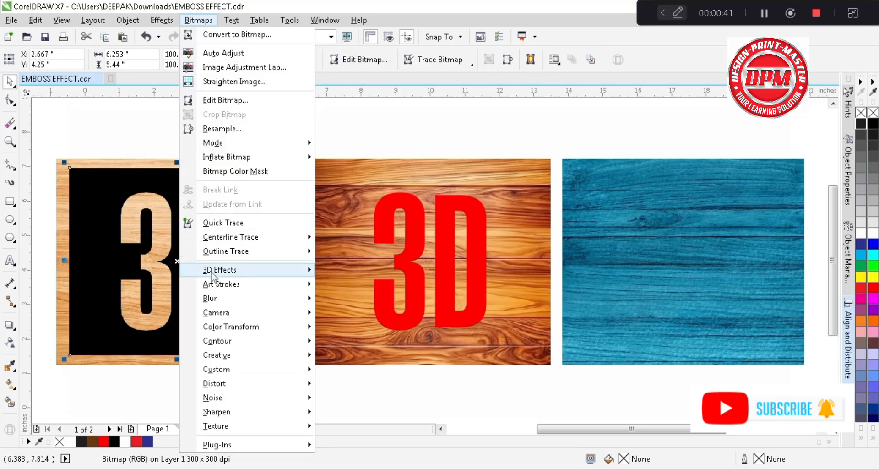
mouse_move(213, 300)
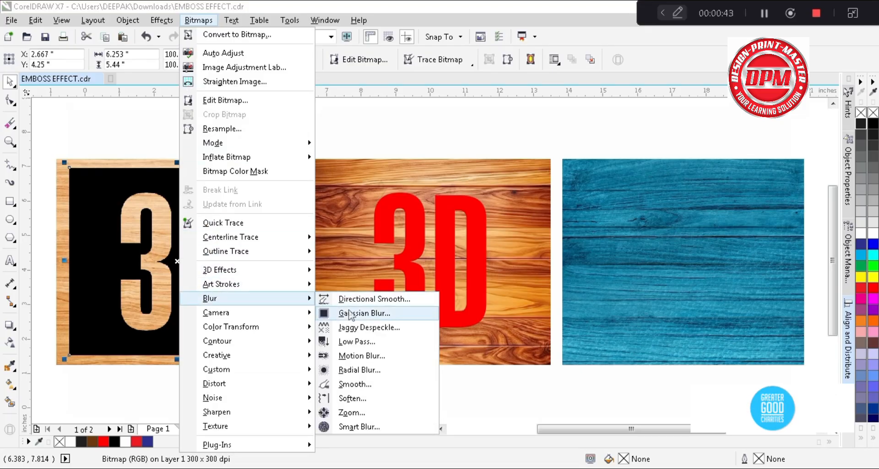
click(351, 314)
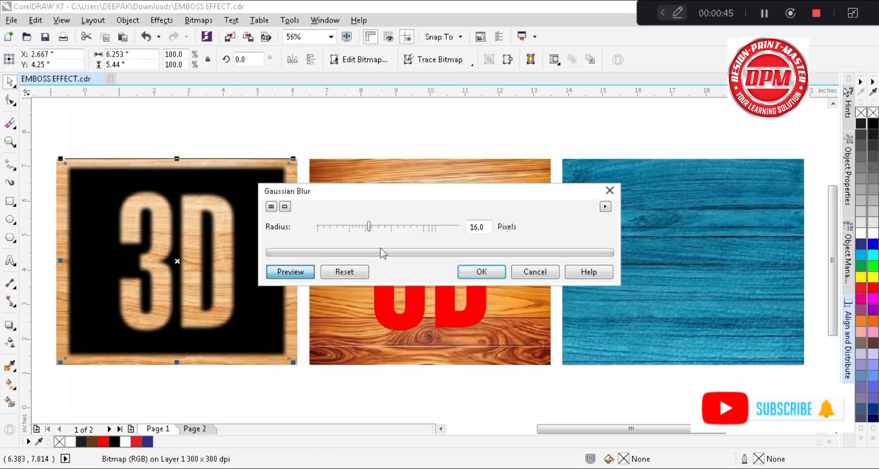
drag(366, 230, 370, 228)
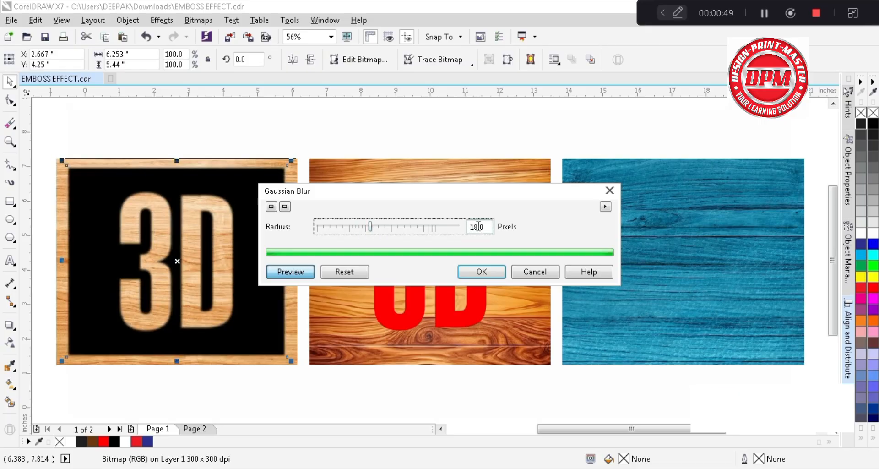
drag(486, 227, 469, 228)
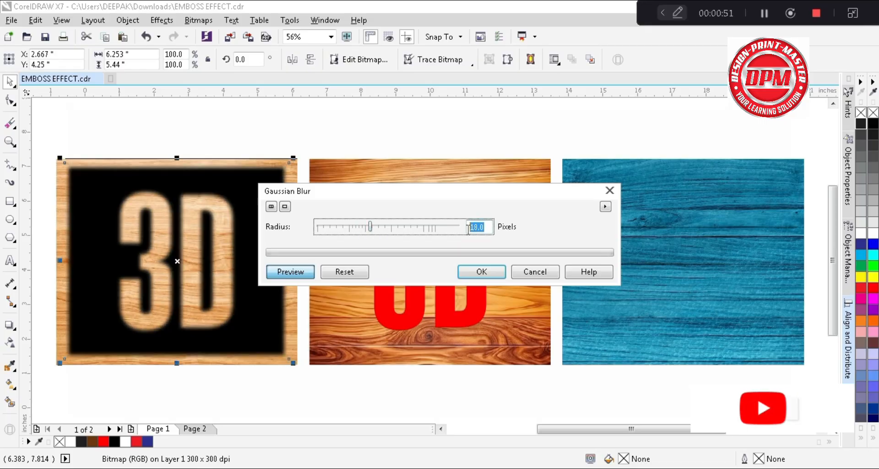
click(467, 273)
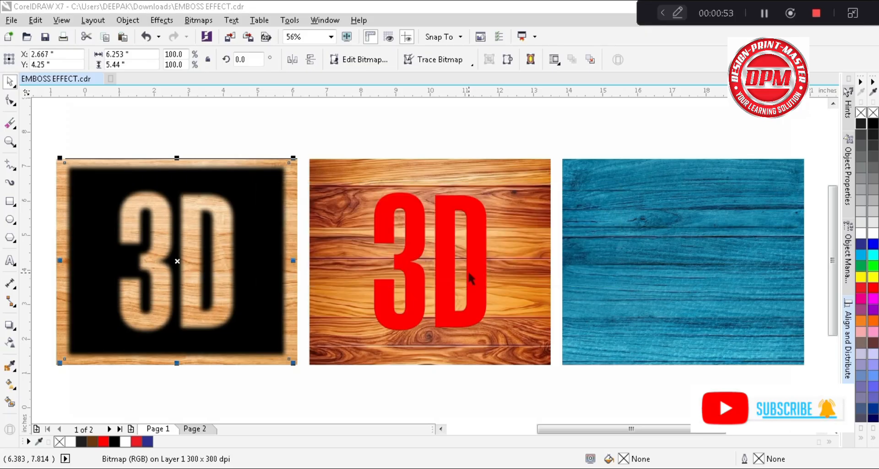
click(333, 124)
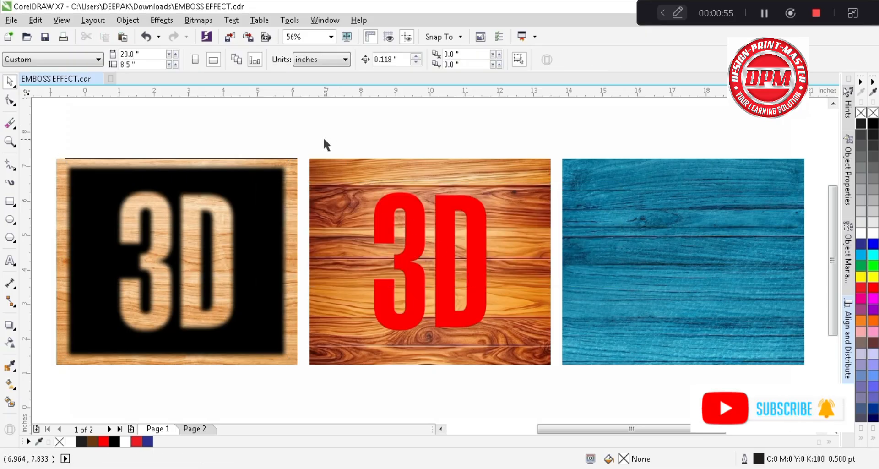
Copy the red 3D lettering beside the light wood panel and give the copy no fill and a red outline
click(376, 213)
drag(378, 214, 273, 215)
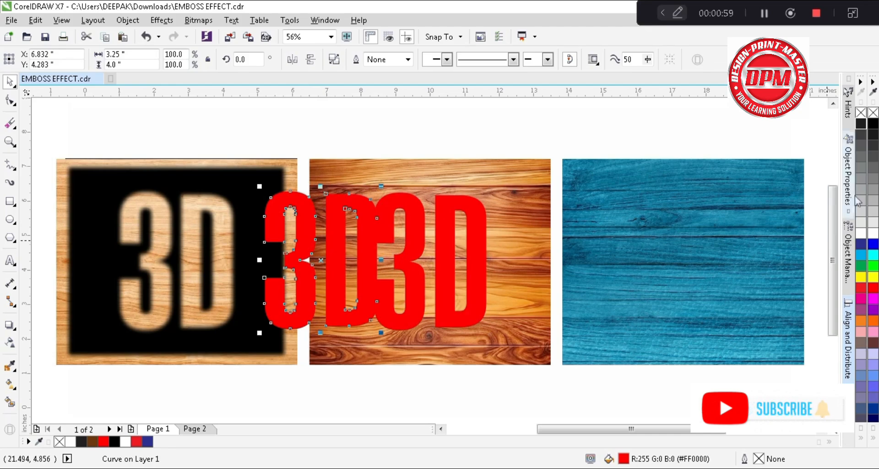
click(873, 115)
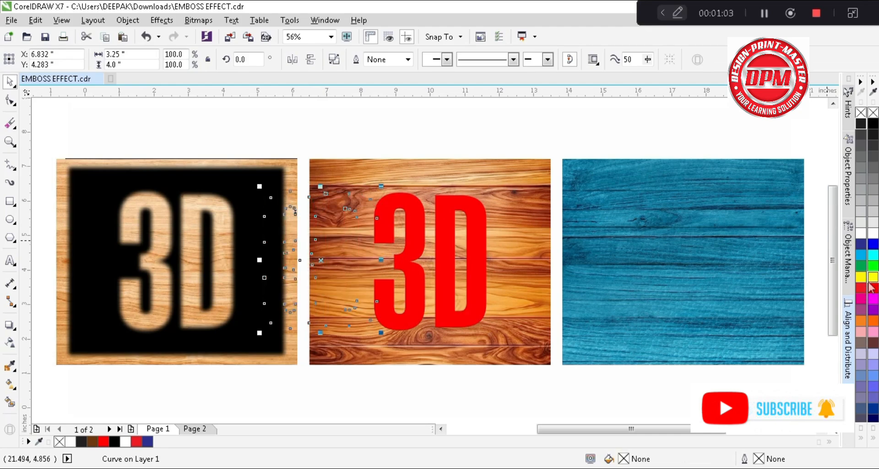
right_click(872, 287)
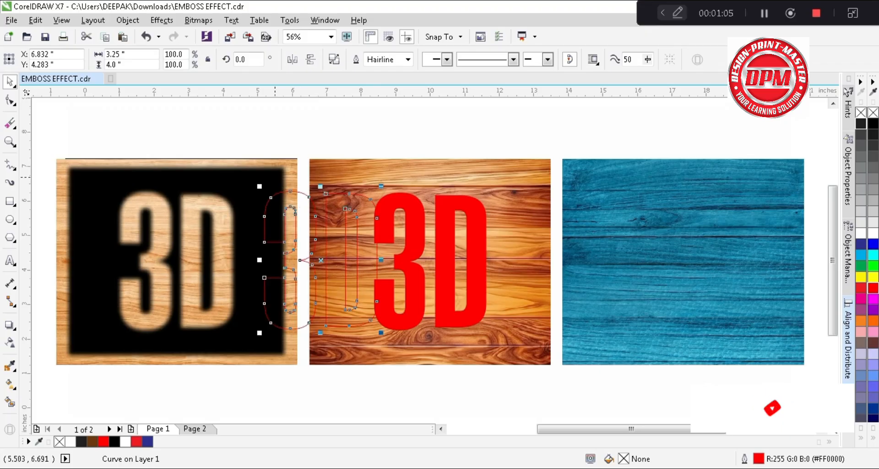
Center the red 3D outline horizontally and vertically on the blurred black bitmap
shift+click(276, 172)
key(c)
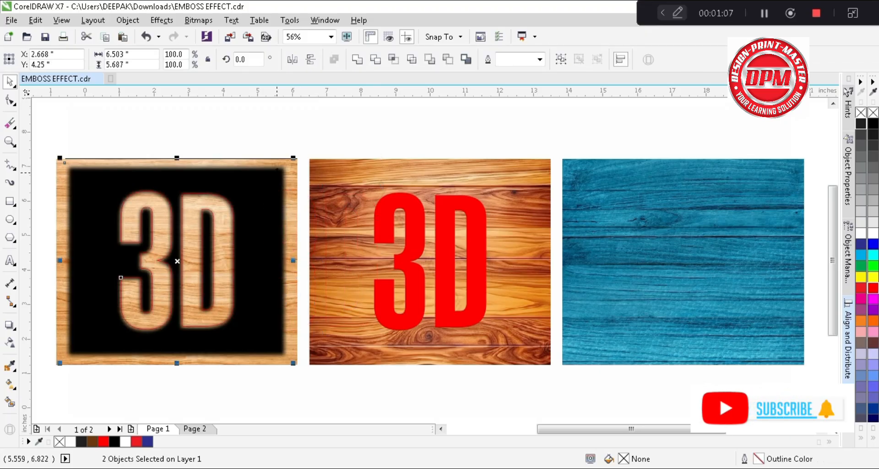
click(317, 138)
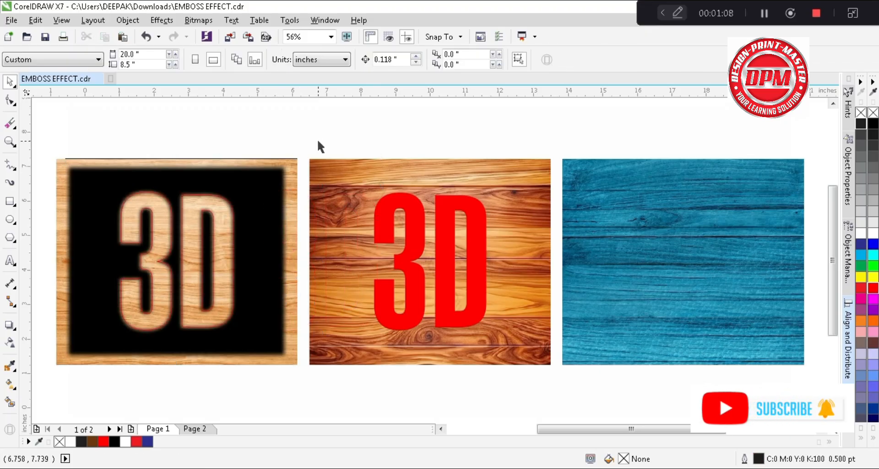
click(344, 60)
click(372, 67)
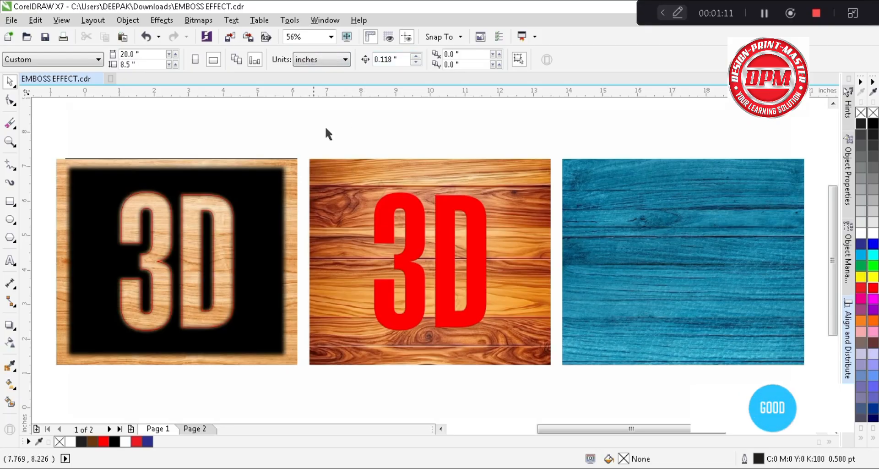
Nudge the red 3D outline up to Y 4.427" and intersect it with the blurred black bitmap
click(212, 202)
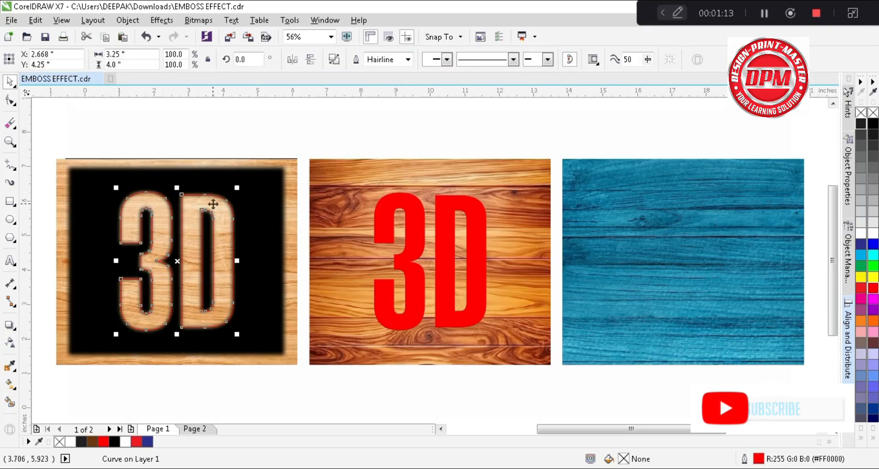
key(Up)
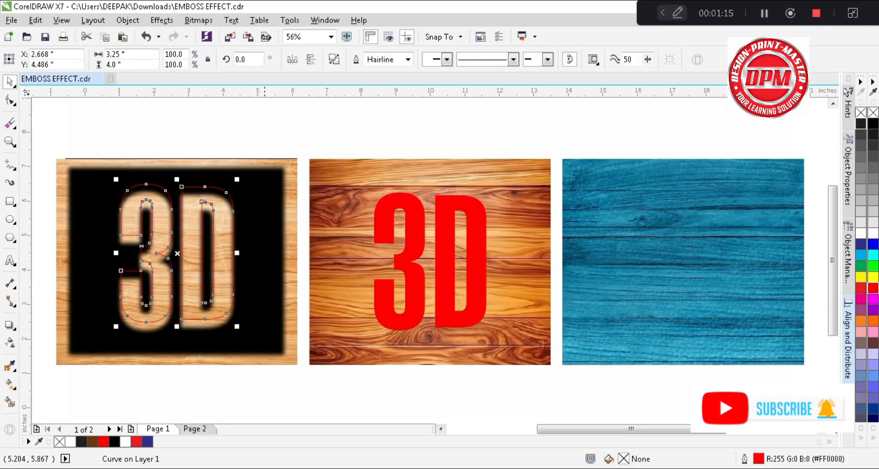
key(Down)
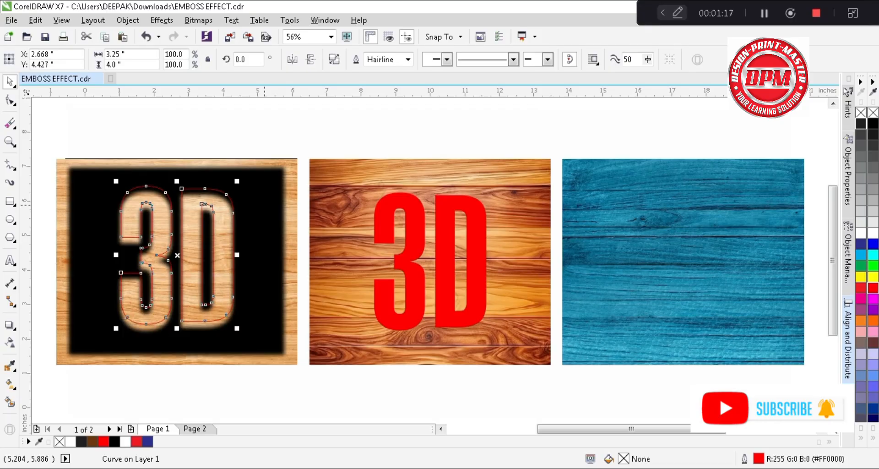
shift+click(265, 205)
click(394, 59)
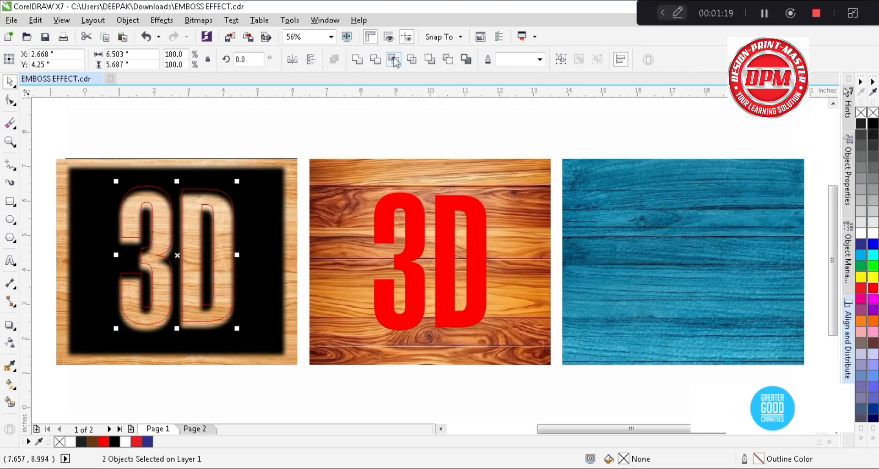
Delete the original blurred black bitmap and remove the red 3D outline around the intersected shadow
click(366, 117)
click(257, 175)
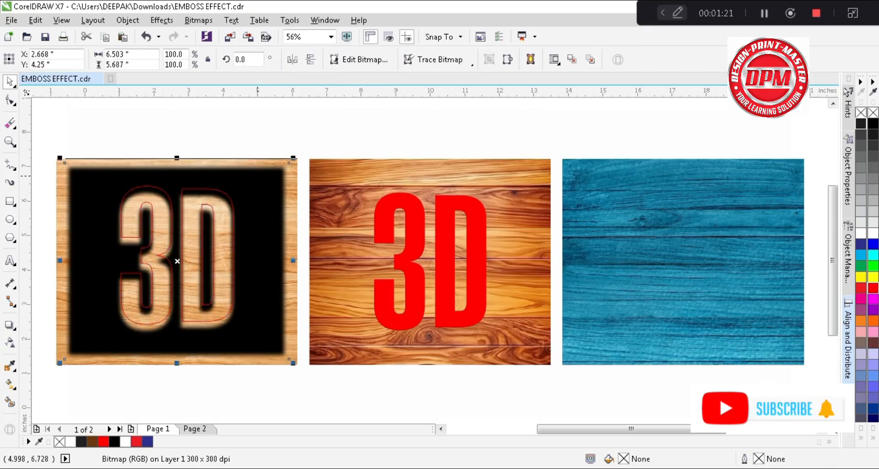
key(Delete)
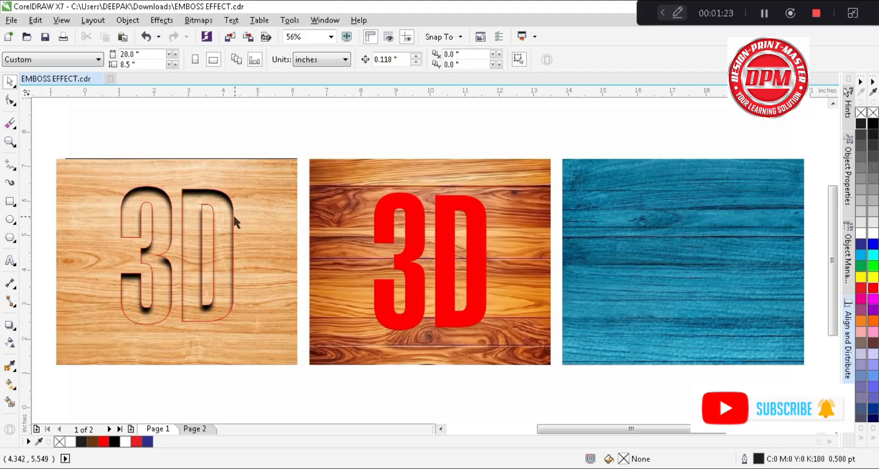
click(232, 217)
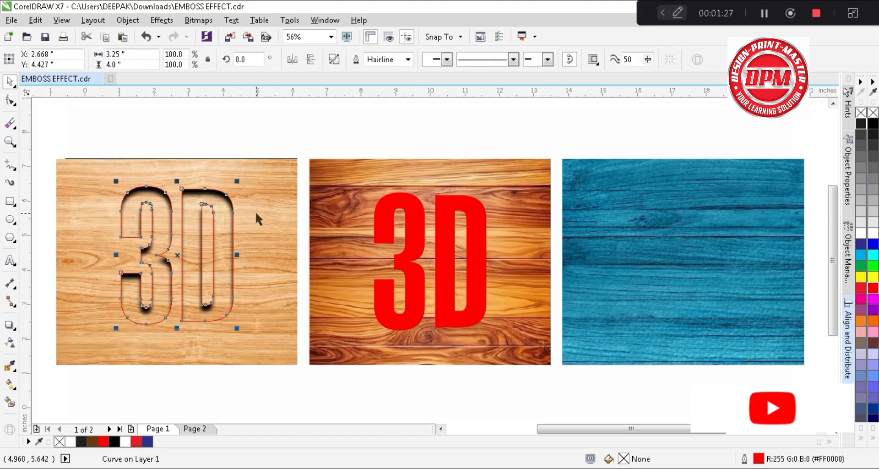
key(Escape)
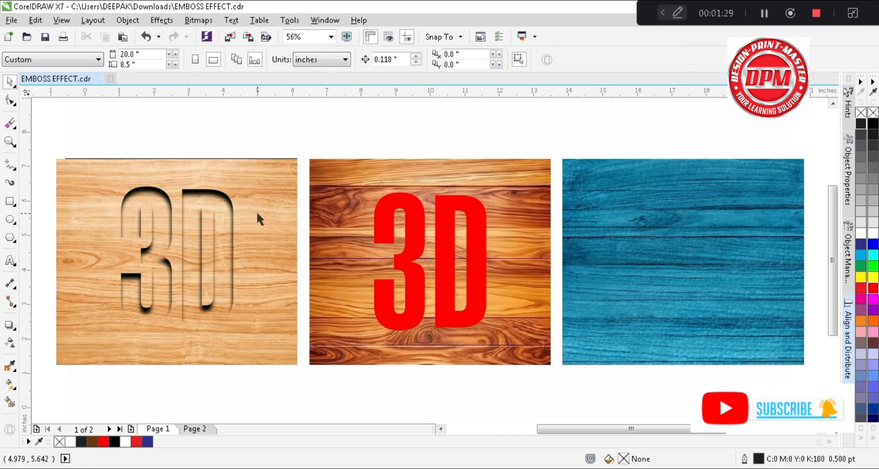
Copy the red 3D lettering, fill the copy with white, and center it both ways on the light wood panel
drag(388, 233, 275, 240)
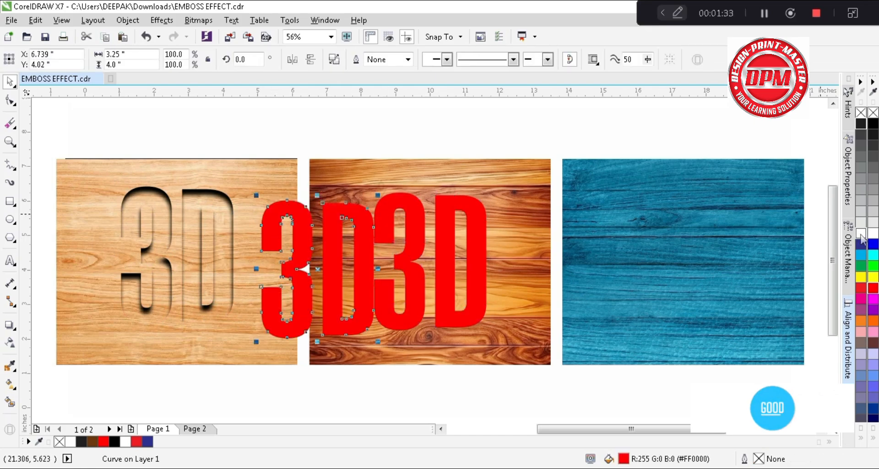
click(860, 231)
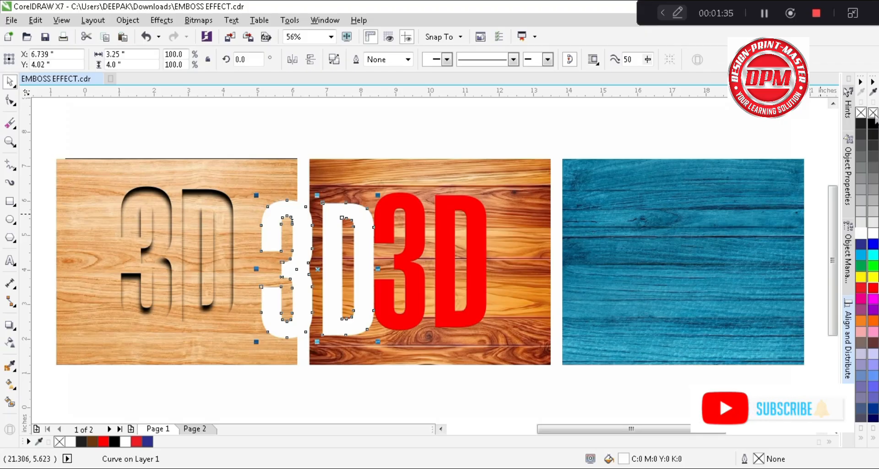
shift+click(284, 169)
key(c)
key(e)
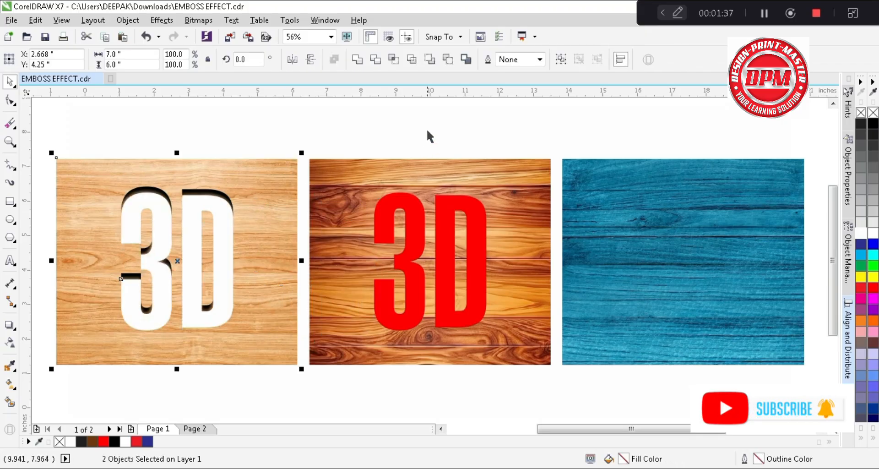
click(426, 128)
Convert the white 3D lettering to a 300 dpi RGB bitmap with anti-aliasing and a transparent background
click(226, 210)
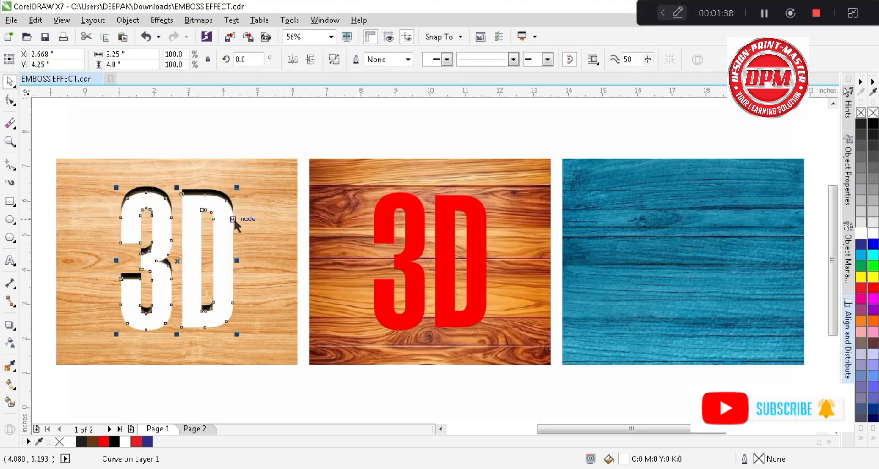
click(198, 21)
click(200, 34)
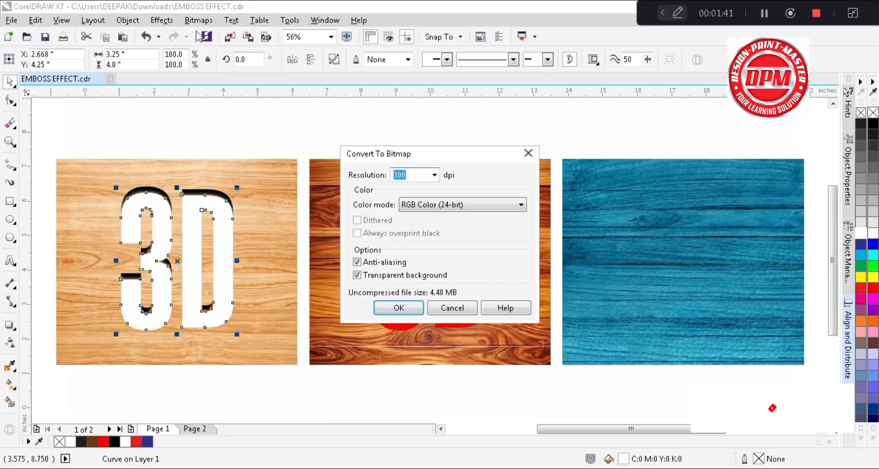
key(Return)
Apply a Gaussian Blur with a 6-pixel radius to the white 3D bitmap
click(198, 20)
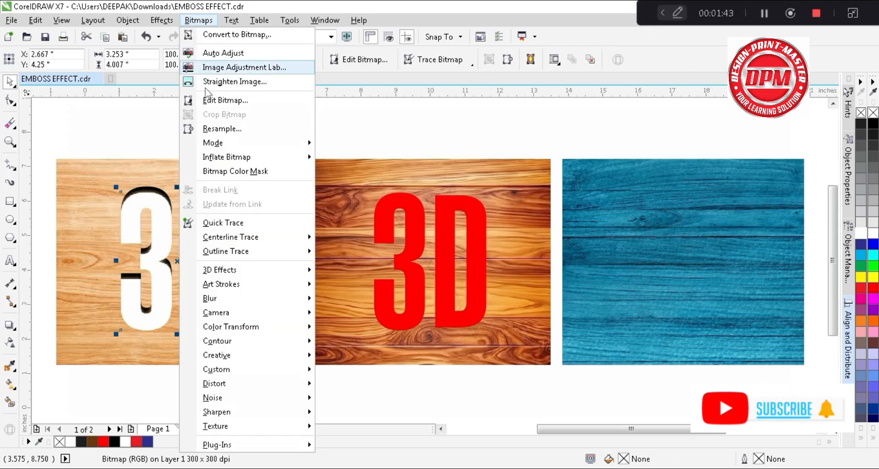
mouse_move(268, 302)
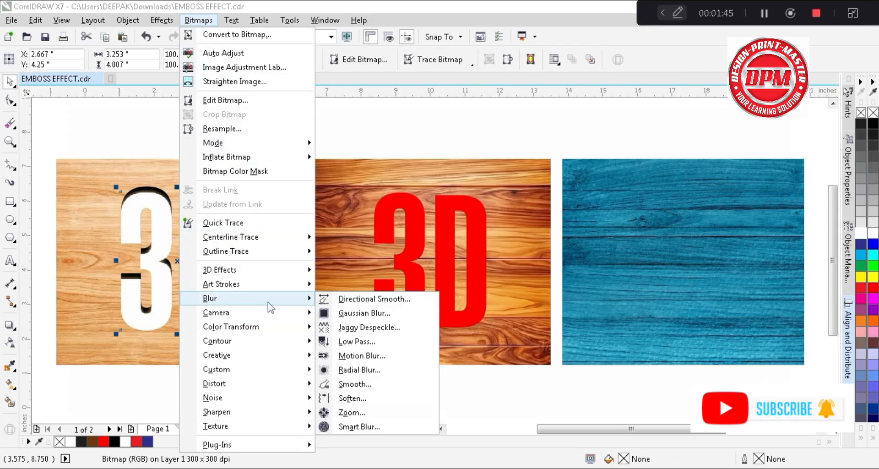
click(348, 314)
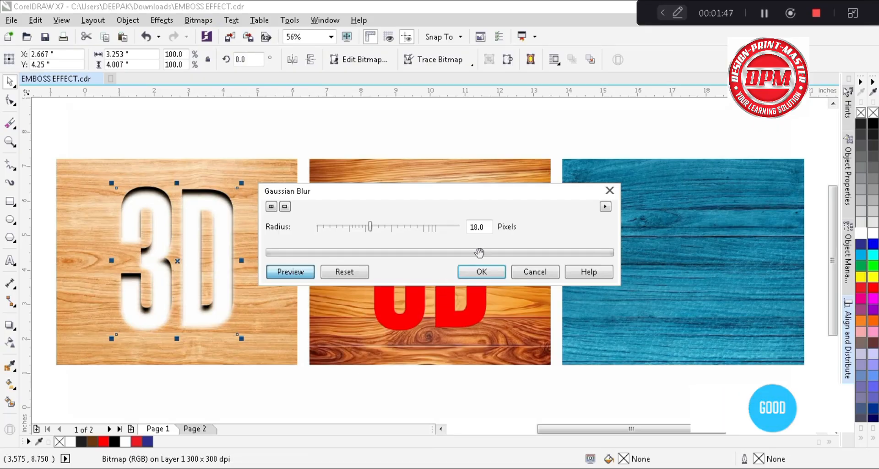
drag(486, 227, 455, 230)
text(4)
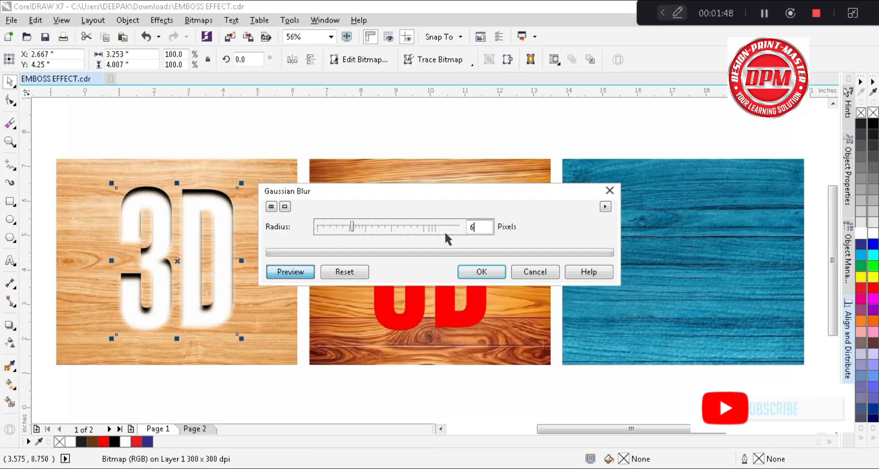
key(Return)
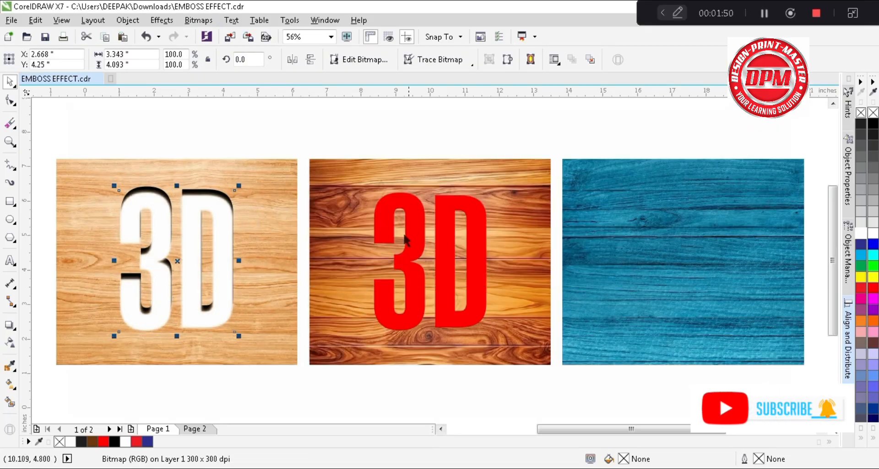
Make another copy of the red 3D lettering with a red outline and no fill
drag(413, 229, 292, 237)
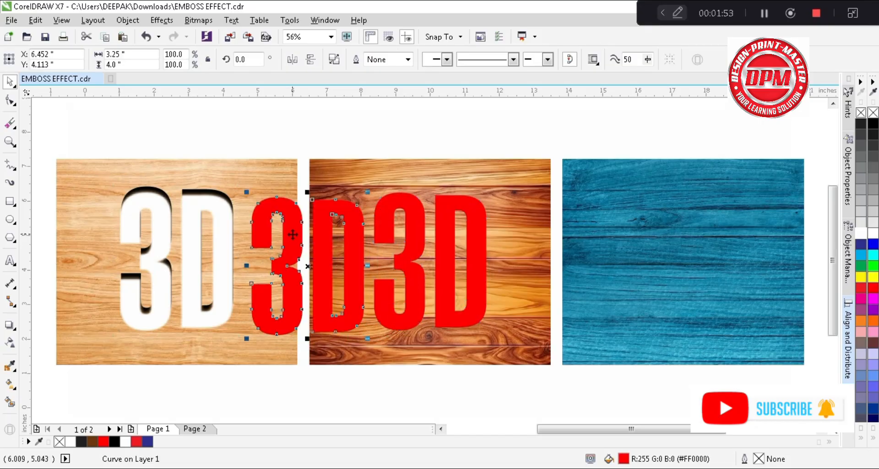
right_click(870, 287)
click(871, 113)
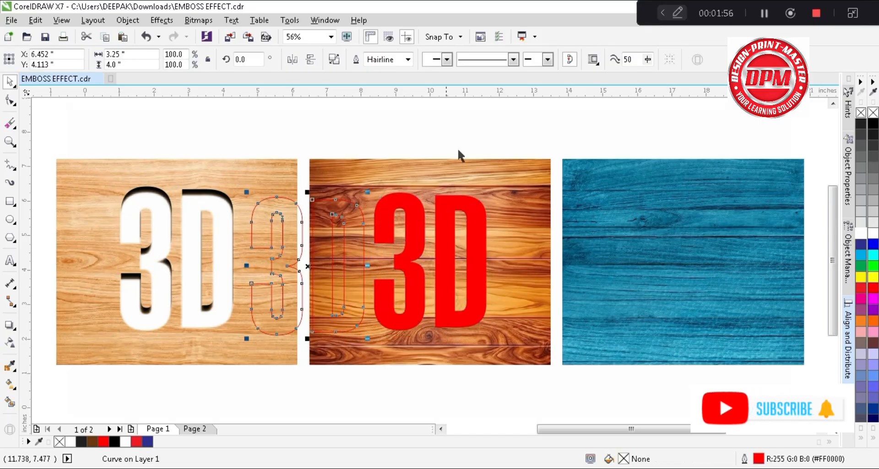
Center the red 3D outline horizontally and vertically on the light wood panel
click(459, 155)
click(352, 209)
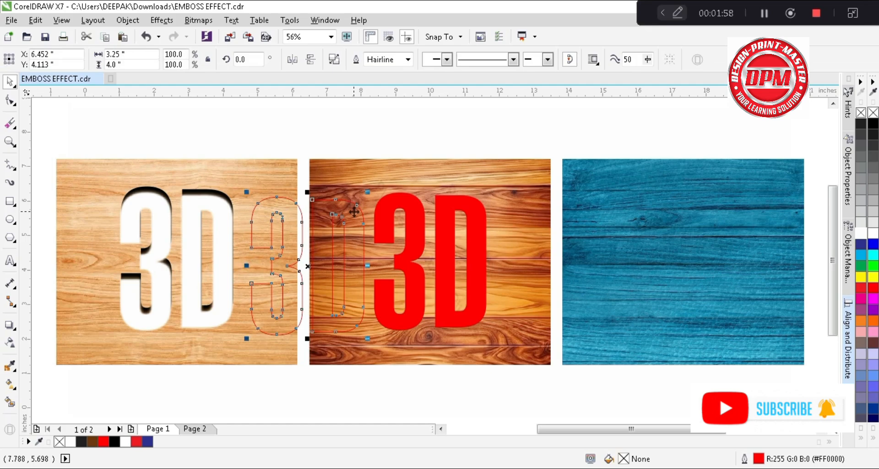
shift+click(289, 163)
key(e)
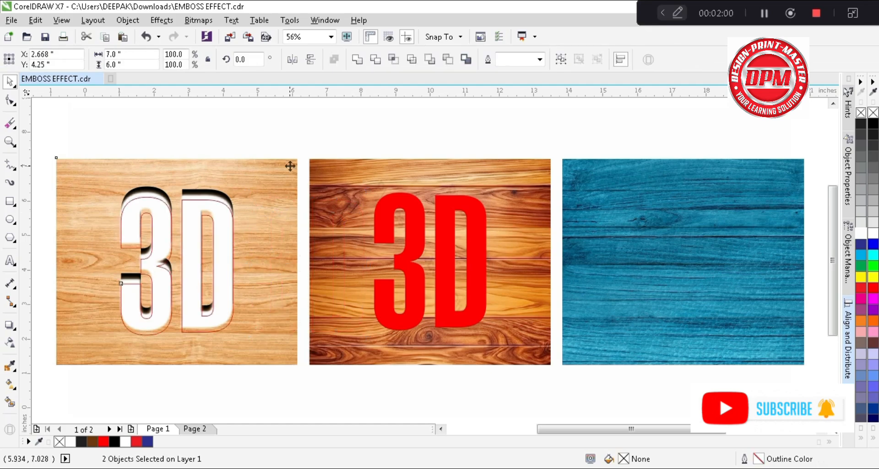
click(353, 131)
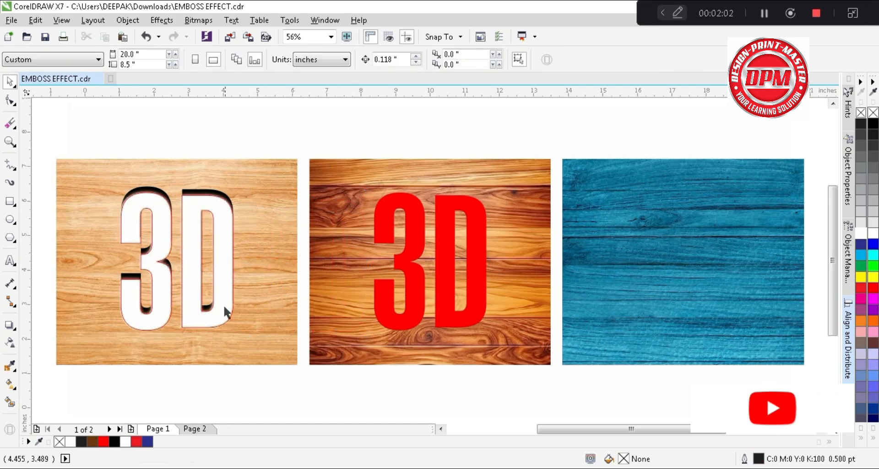
Nudge the red 3D outline up by 0.118" over the blurred white bitmap
click(210, 327)
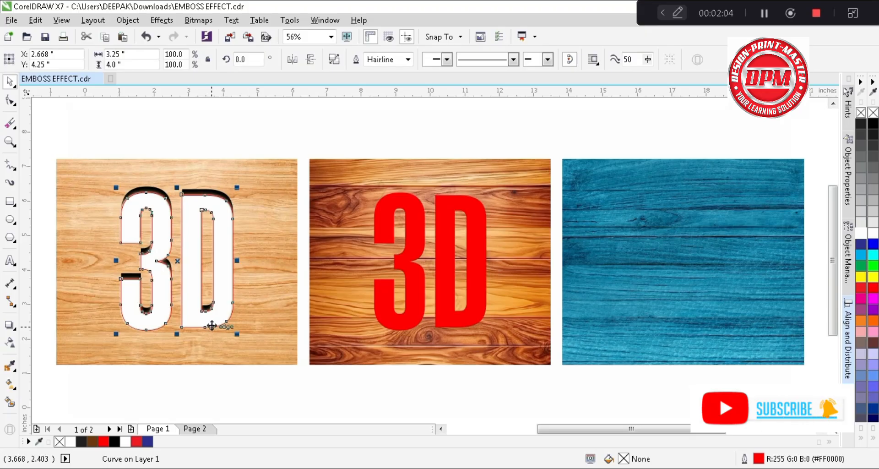
drag(211, 327, 211, 322)
key(z)
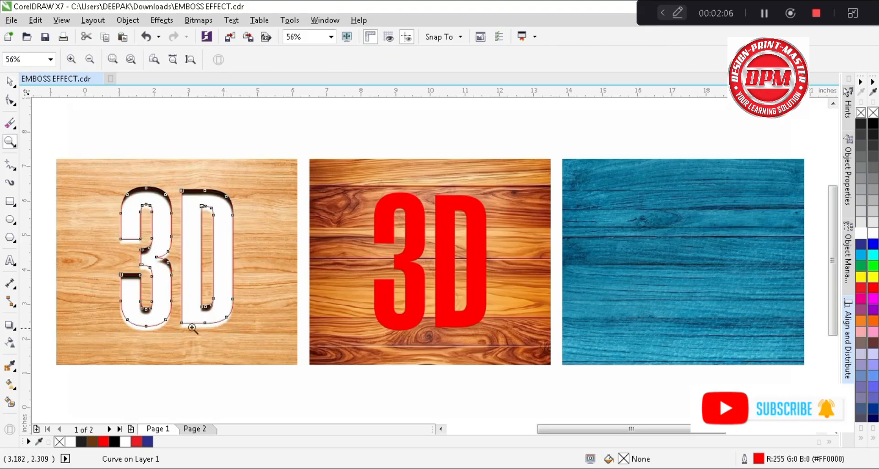
drag(237, 331, 291, 339)
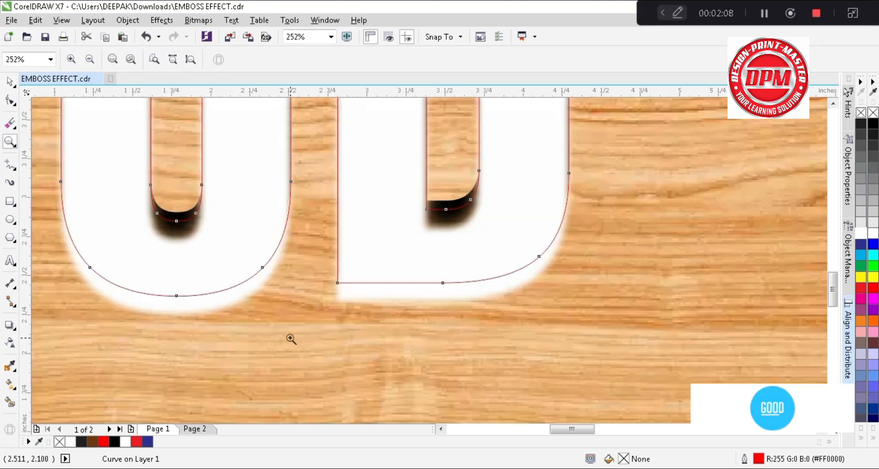
Trim the blurred white bitmap with the red 3D outline, leaving only its lower-edge highlights
key(space)
shift+click(390, 294)
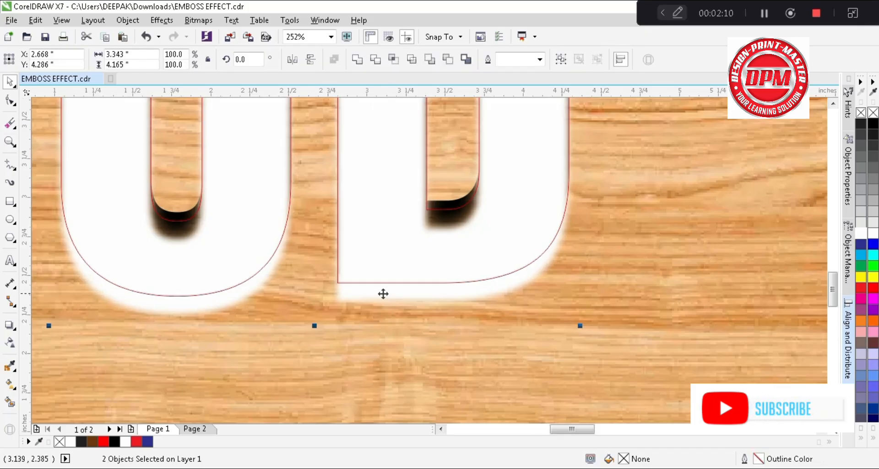
drag(382, 293, 507, 344)
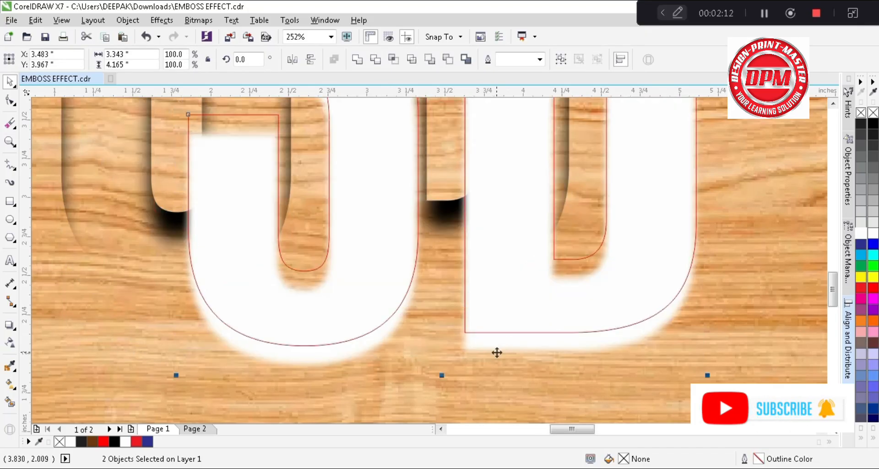
key(ctrl+z)
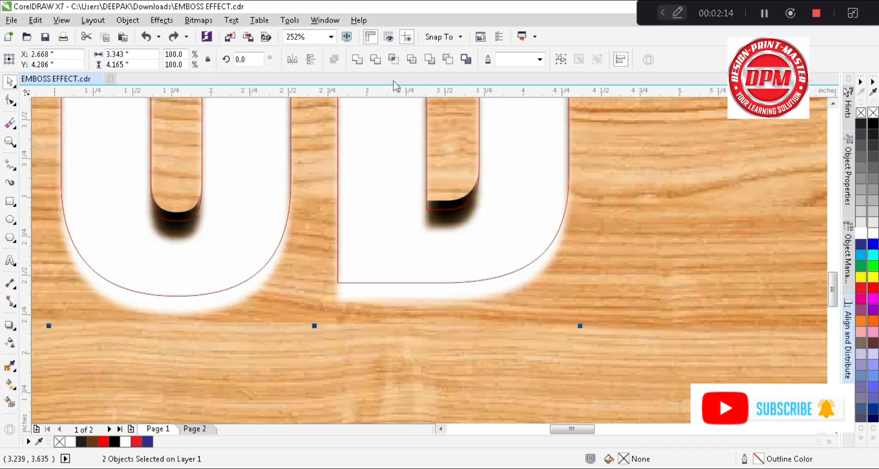
click(375, 59)
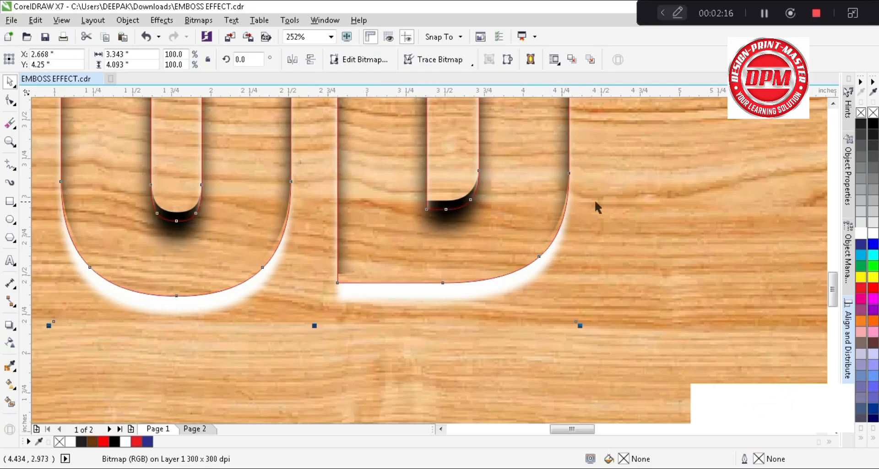
Delete the red 3D outline from around the trimmed white highlights
drag(557, 230, 472, 297)
key(Delete)
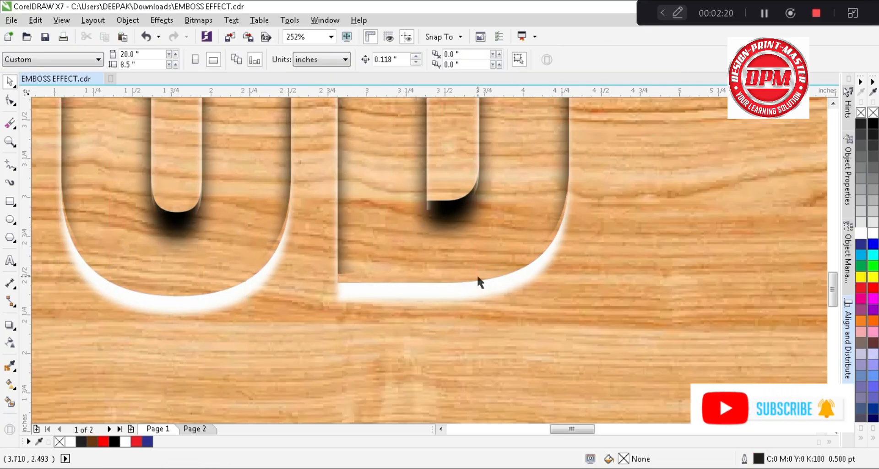
scroll(477, 273, down, 6)
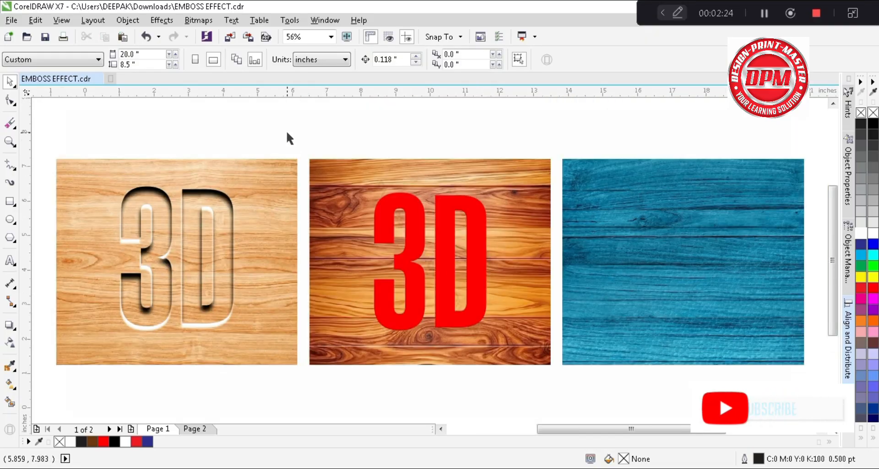
Copy the red 3D lettering from the middle panel and center the filled copy on the light wood panel
click(389, 219)
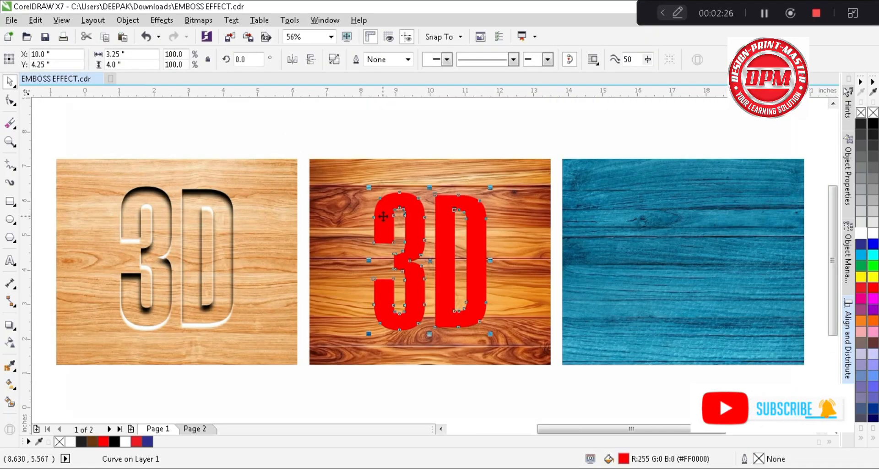
drag(384, 214, 290, 214)
shift+click(264, 193)
key(e)
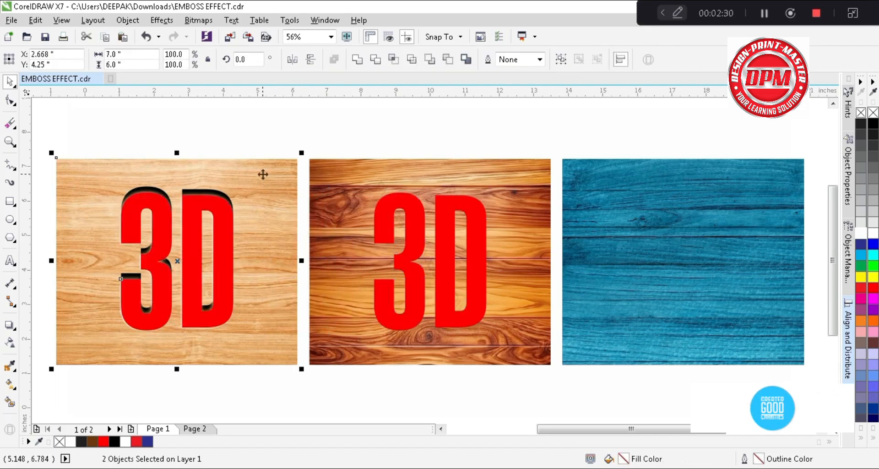
click(265, 132)
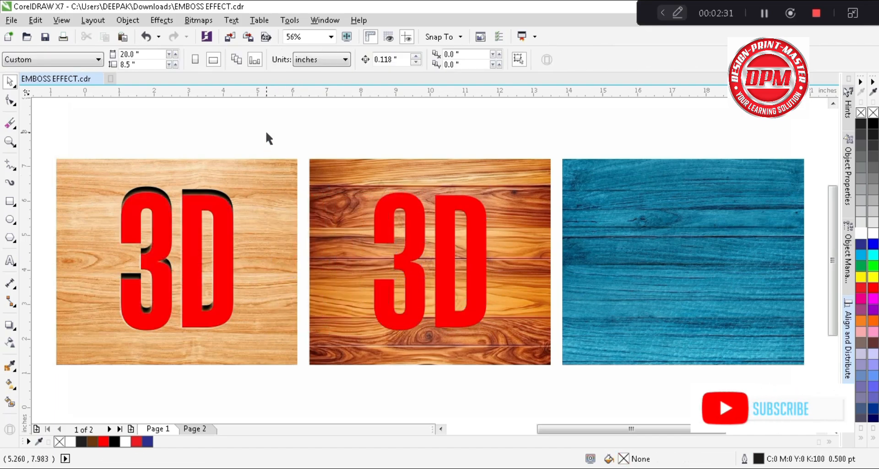
Fill the 3D lettering on the light wood panel with black and set its transparency merge mode to Overlay
click(228, 211)
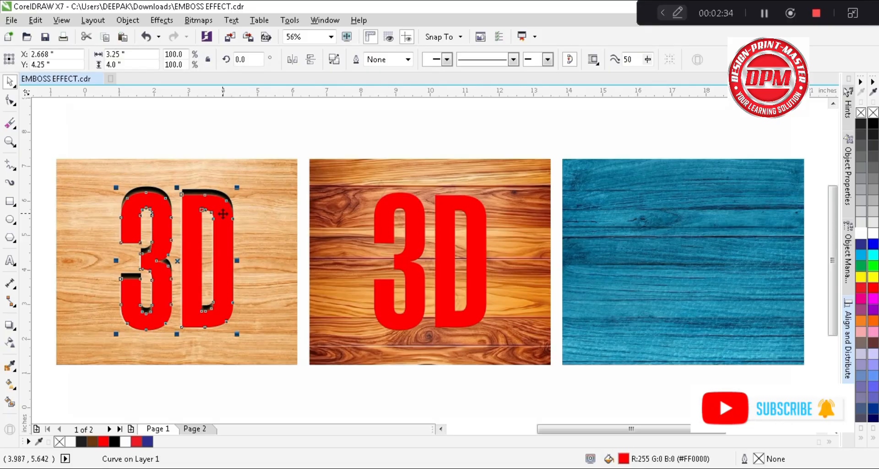
click(873, 123)
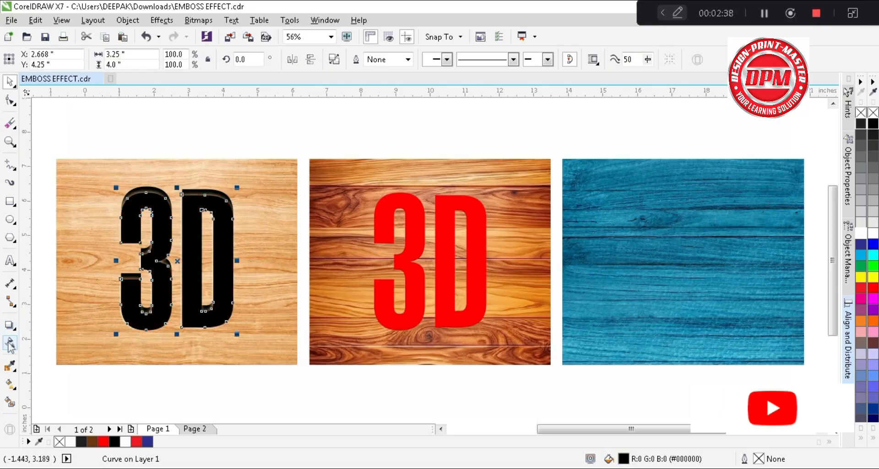
click(10, 342)
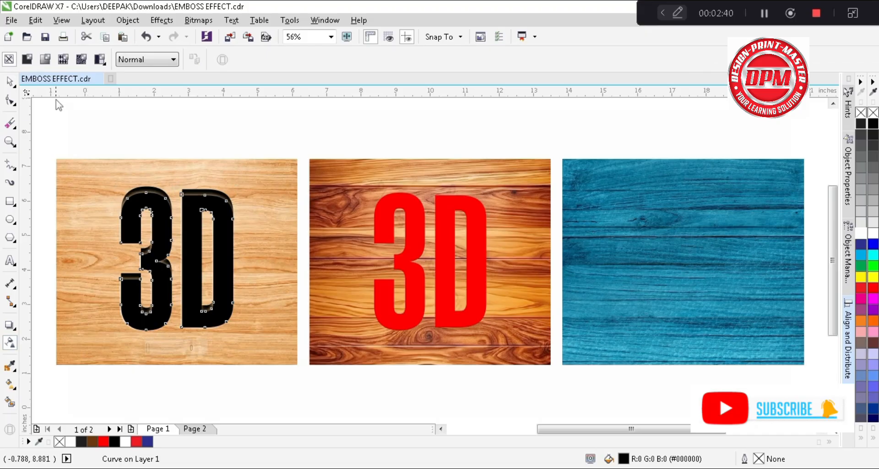
click(140, 60)
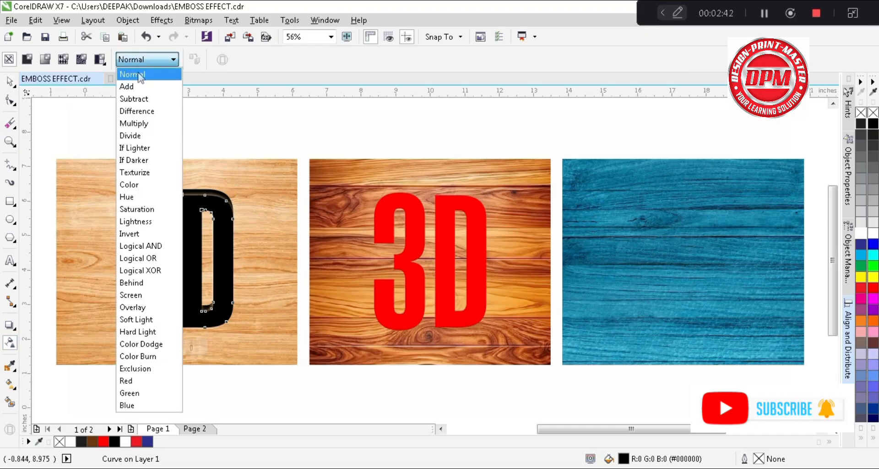
click(137, 307)
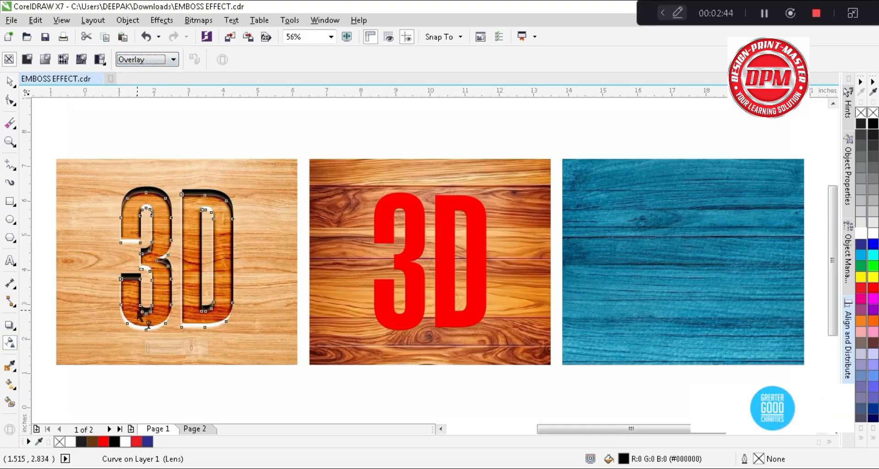
Give the black Overlay lettering a uniform transparency of 75 and deselect it
click(29, 60)
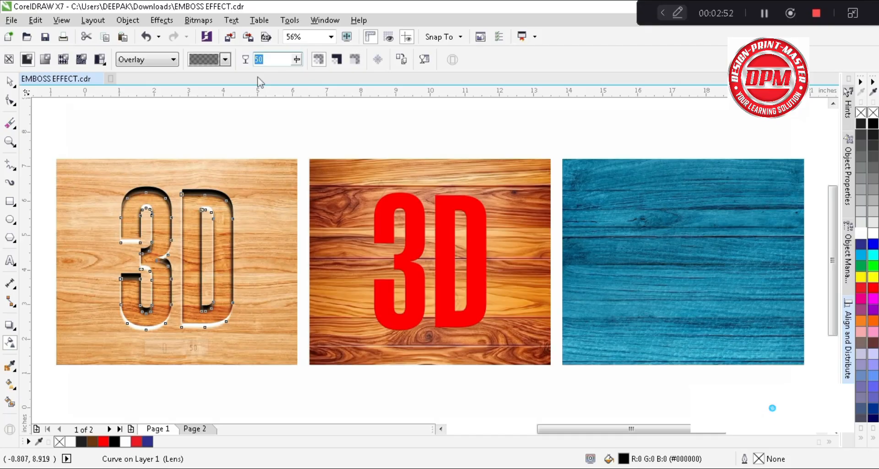
key(Return)
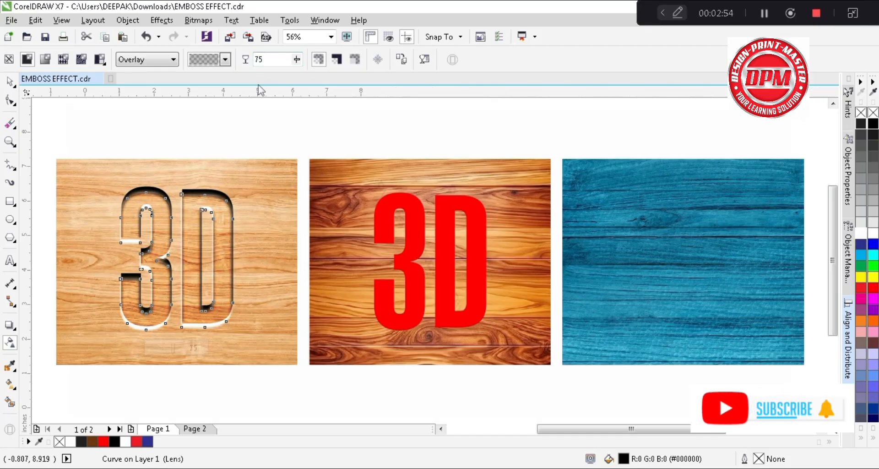
click(252, 125)
key(space)
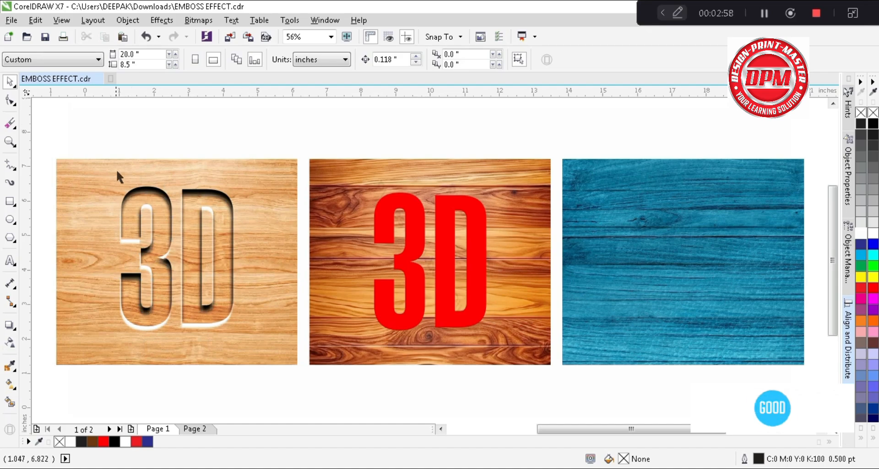
Group the three objects that form the embossed 3D lettering on the light wood panel and deselect the group
drag(95, 142, 256, 376)
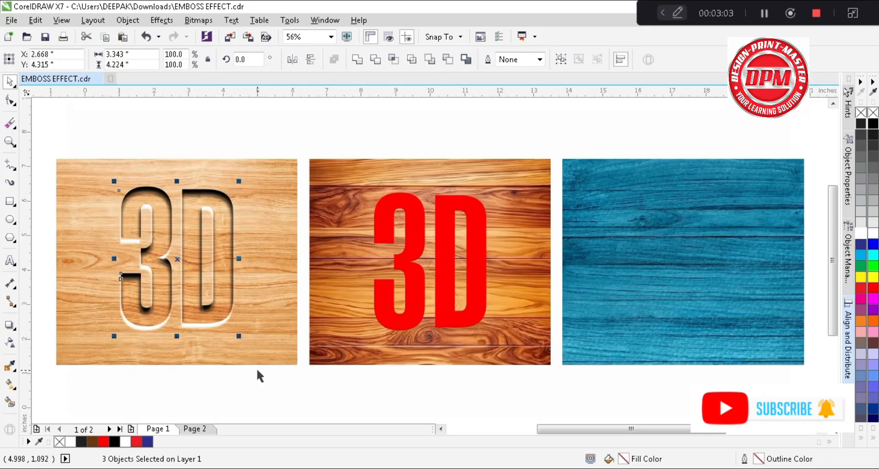
key(ctrl+g)
click(245, 397)
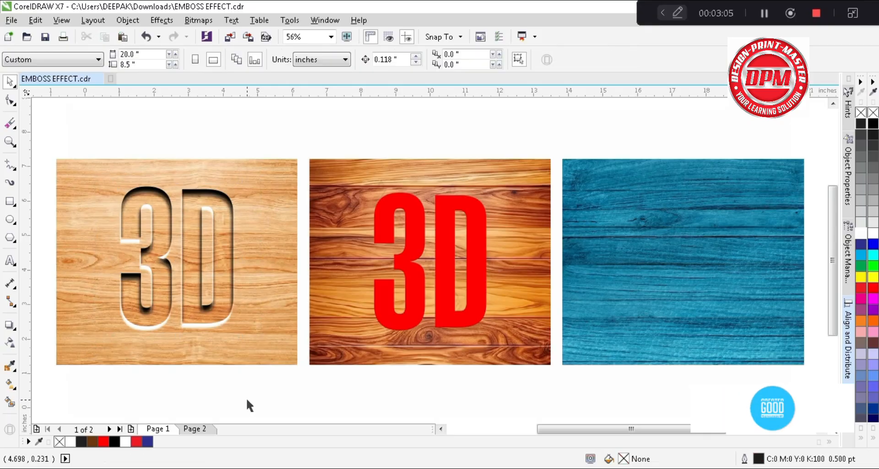
Replace the red 3D lettering on the middle wood panel with a copy of the grouped embossed lettering, centered horizontally on that panel
click(401, 315)
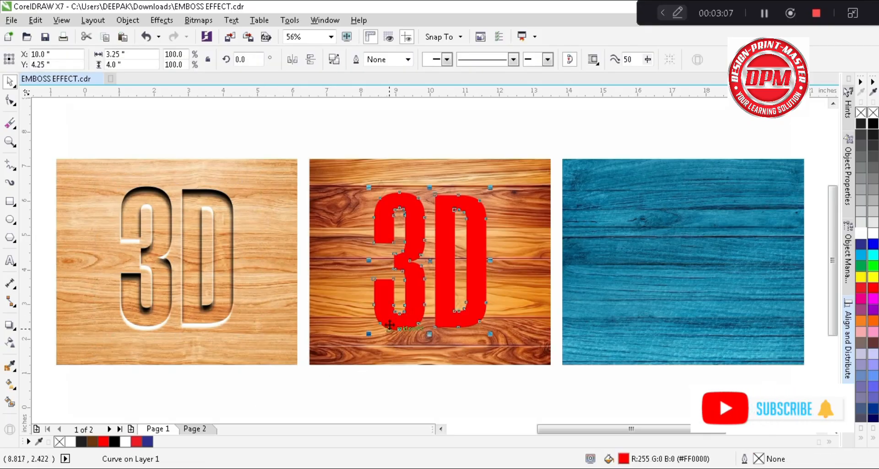
key(Delete)
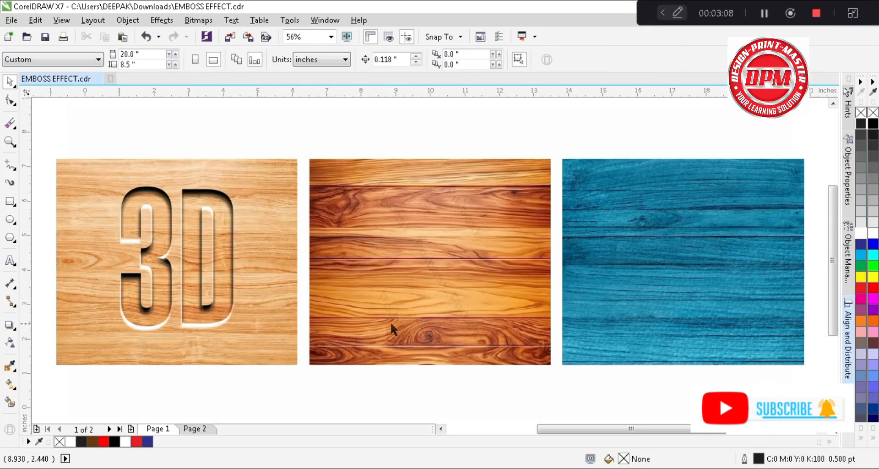
click(226, 313)
drag(226, 313, 295, 315)
shift+click(368, 301)
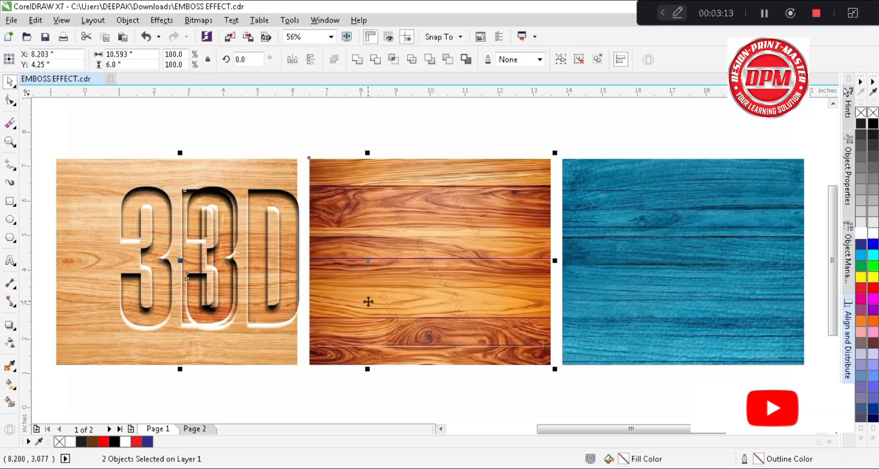
key(c)
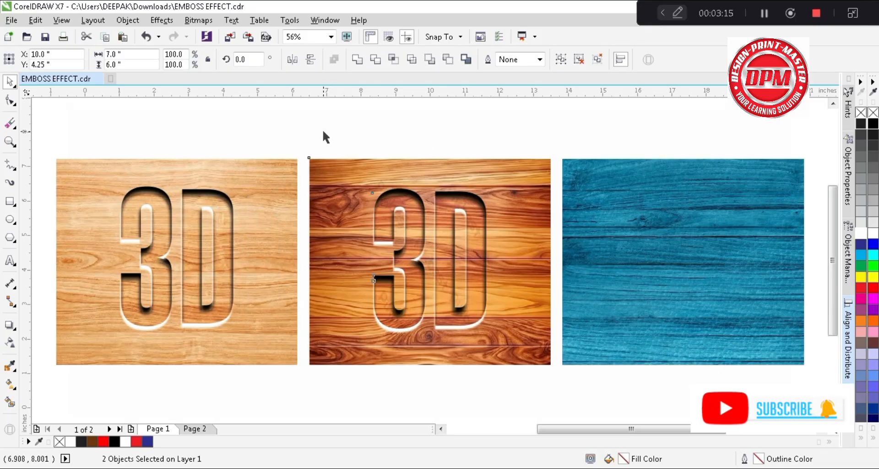
click(326, 136)
Copy the embossed 3D lettering from the middle panel onto the blue wood panel and center it horizontally there
drag(386, 228, 531, 214)
shift+click(673, 212)
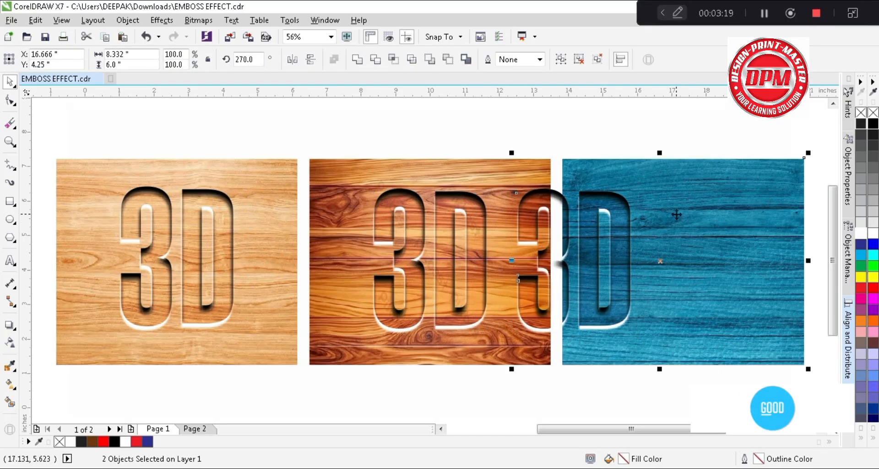
key(c)
click(579, 123)
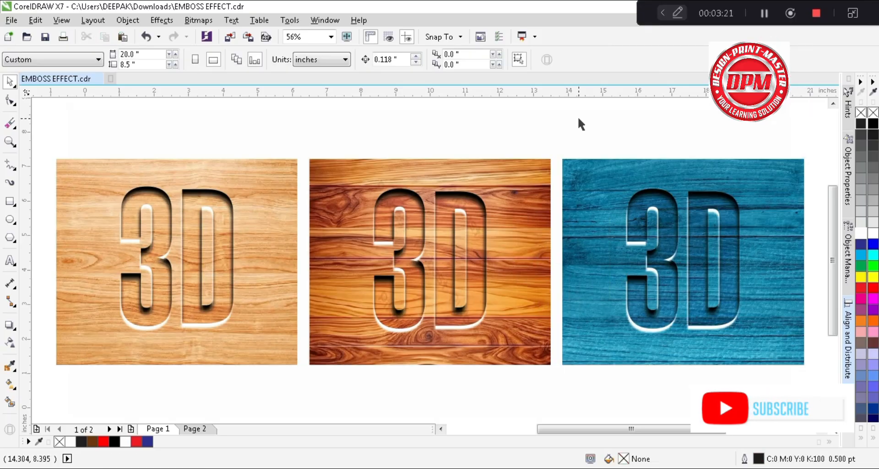